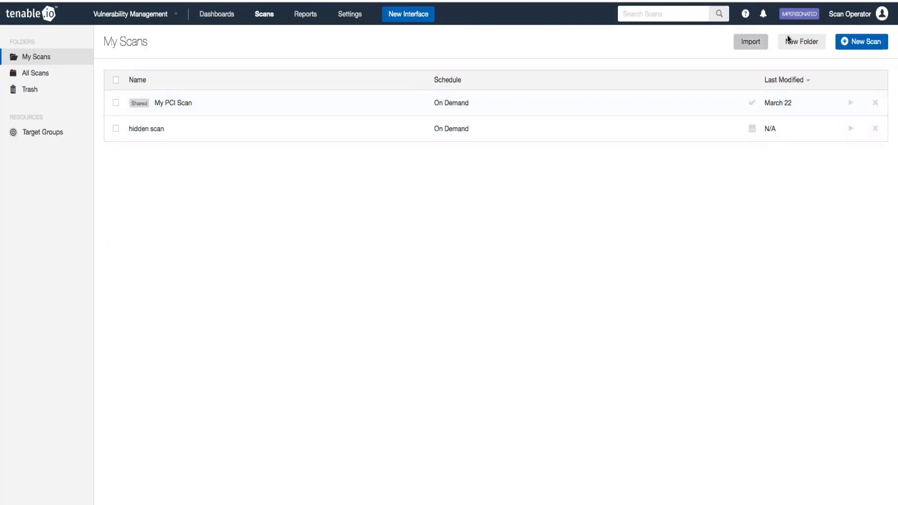
Step: Start a new scan to see the Scan Operator's two user-defined template policies
{"action": "left_click", "coordinate": [861, 44]}
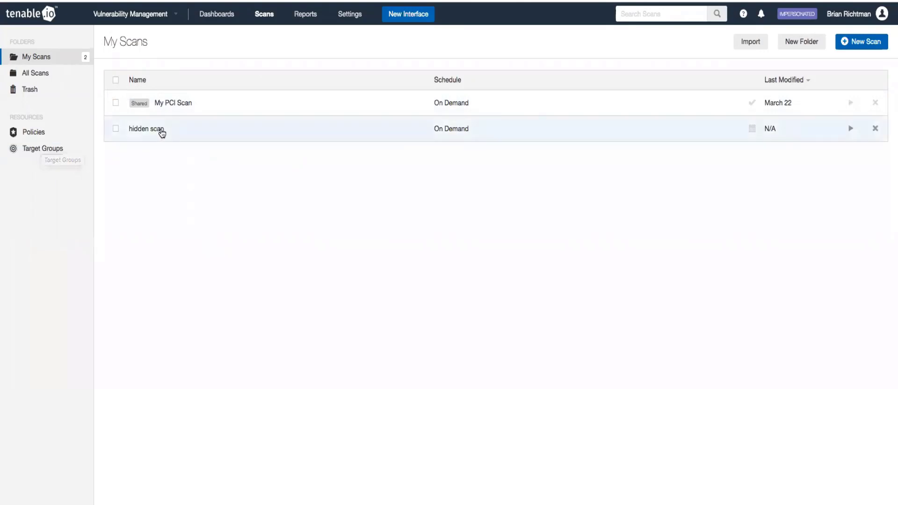
Step: Start a new scan to see the full library: Scanner, Agent, Web Application and User Defined templates
{"action": "left_click", "coordinate": [867, 43]}
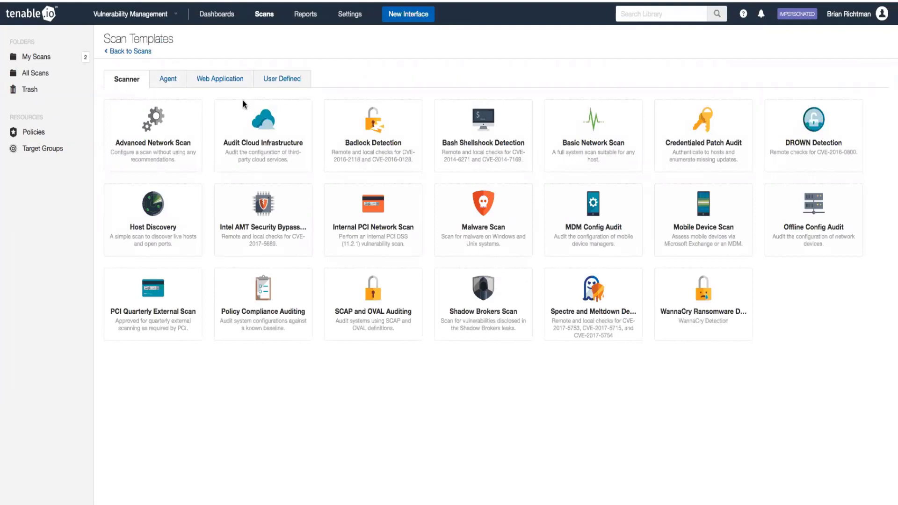
Step: View the linked Nessus scanners as Scan Manager and select the whole linking key
{"action": "left_click", "coordinate": [312, 15]}
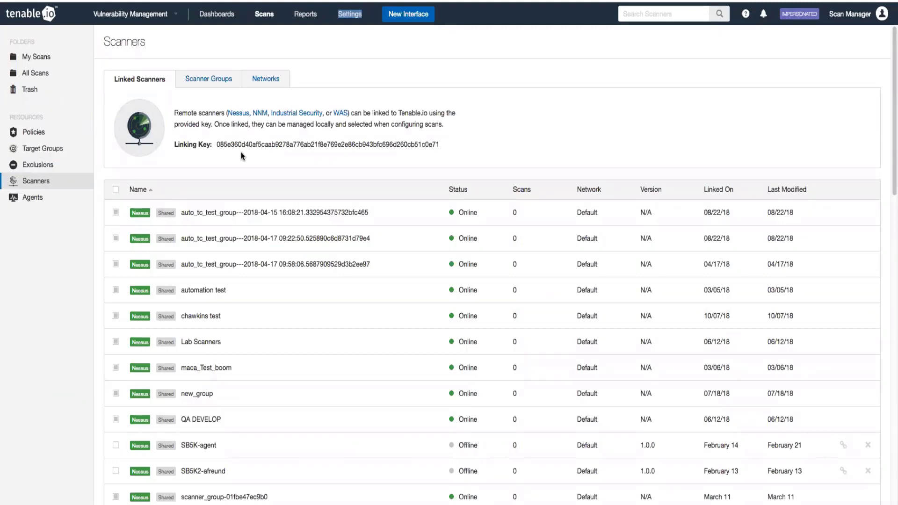
{"action": "double_click", "coordinate": [281, 146]}
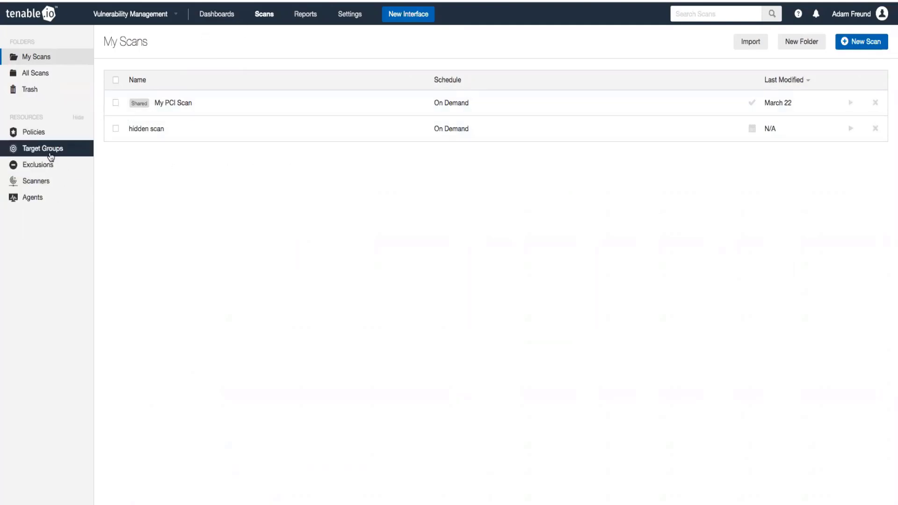
Step: Show the Linked Scanners list with the linking key under the original account
{"action": "left_click", "coordinate": [39, 181]}
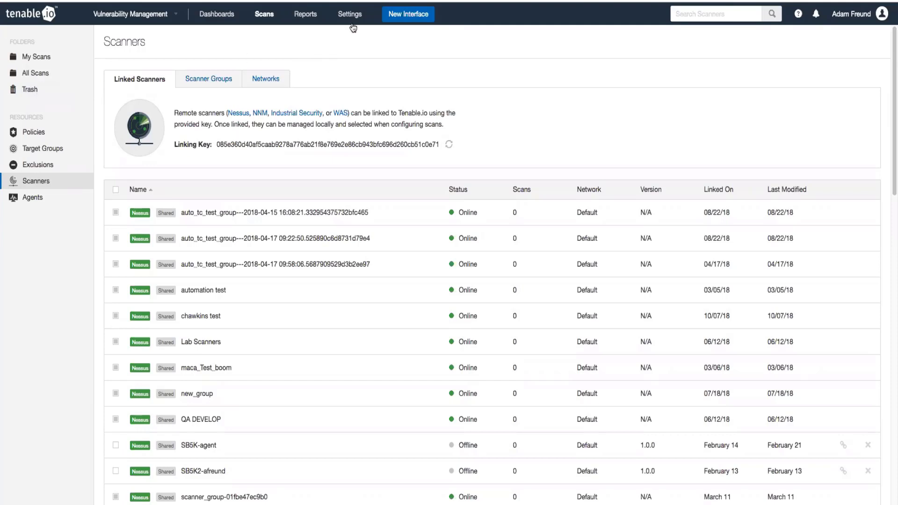
Step: Show the Settings About page with license size, expiration, plugin set and region
{"action": "left_click", "coordinate": [350, 16]}
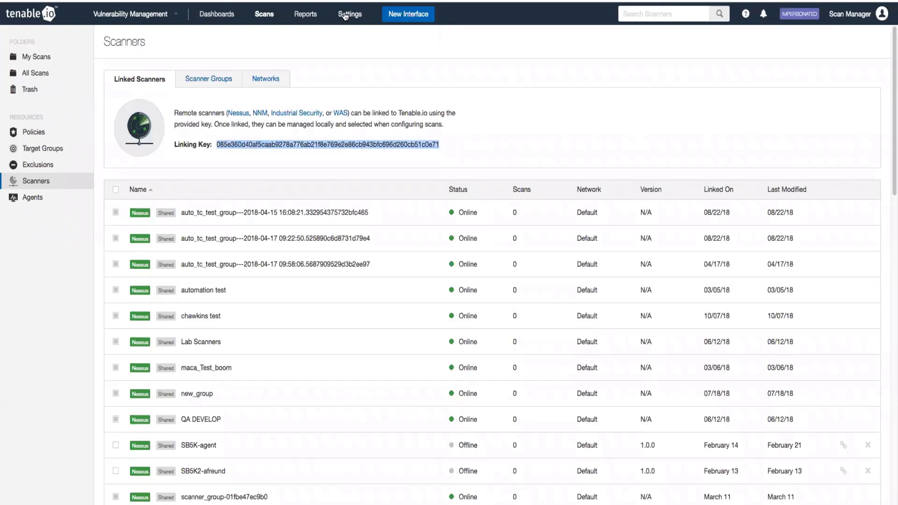
Step: Show the Scan Manager's Settings About page with only plugin set, last update and region
{"action": "left_click", "coordinate": [351, 15]}
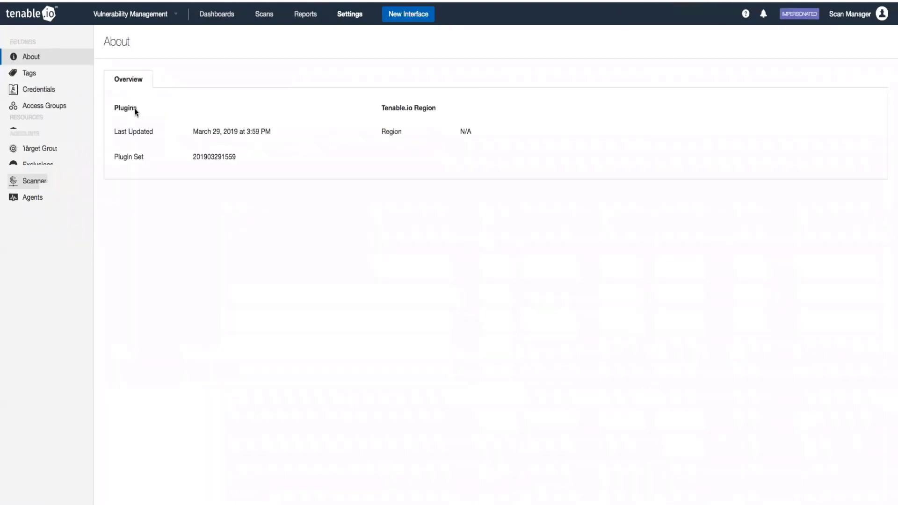